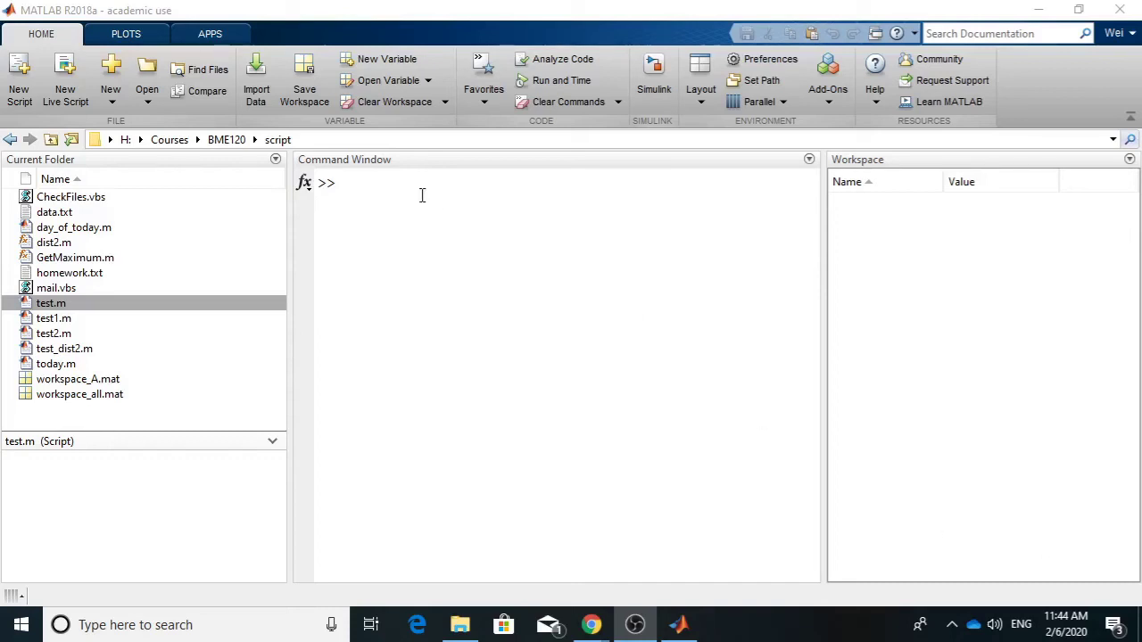
- Click into the MATLAB Command Window at the >> prompt
click(422, 195)
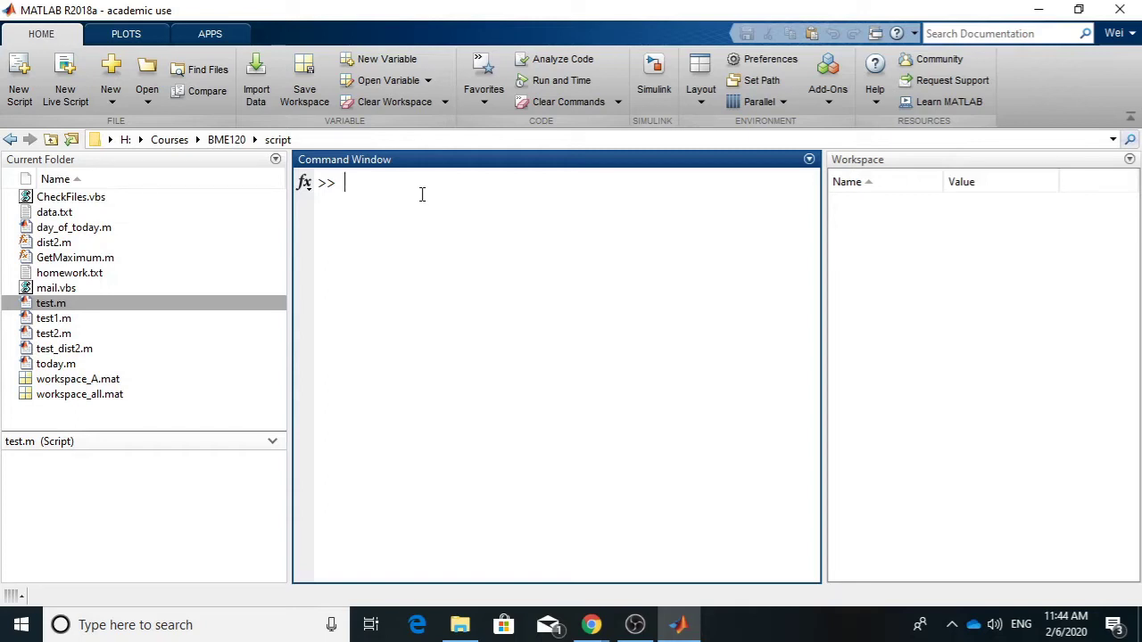
- Define x = linspace(0,2*pi,200), then y = sin(x) and z = cos(x)
text(x=)
text(li)
text(n)
text(space)
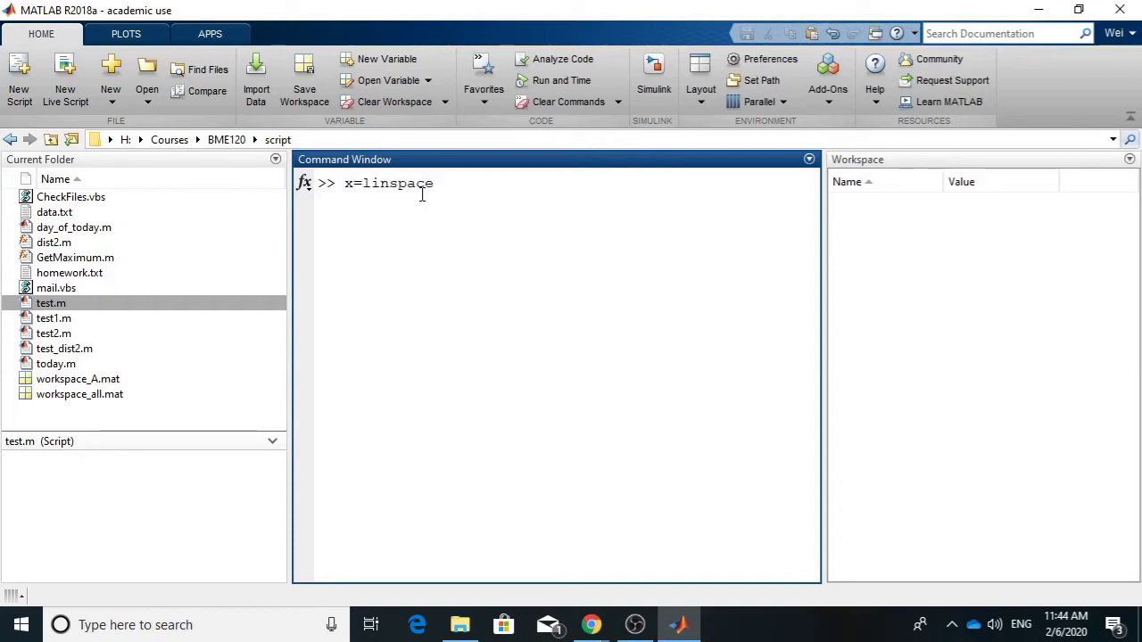
text((0,)
text(2*)
text(pi,2)
text(00);)
key(Return)
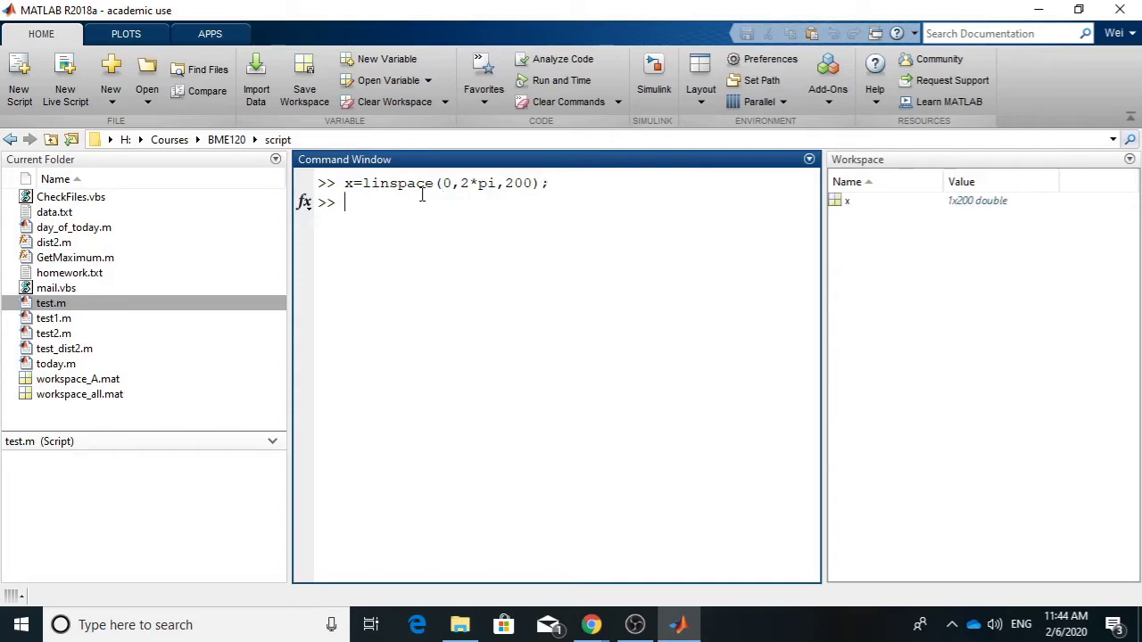
text(y)
text(=si)
text(n(x))
text(;)
key(Return)
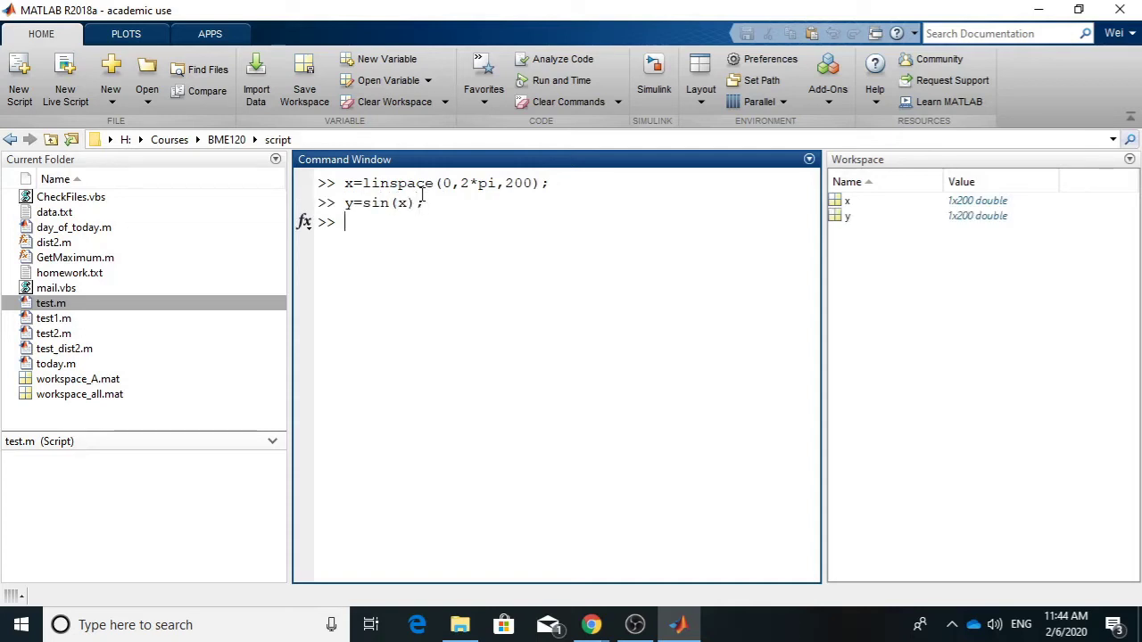
text(z)
text(=)
text(cos(x)
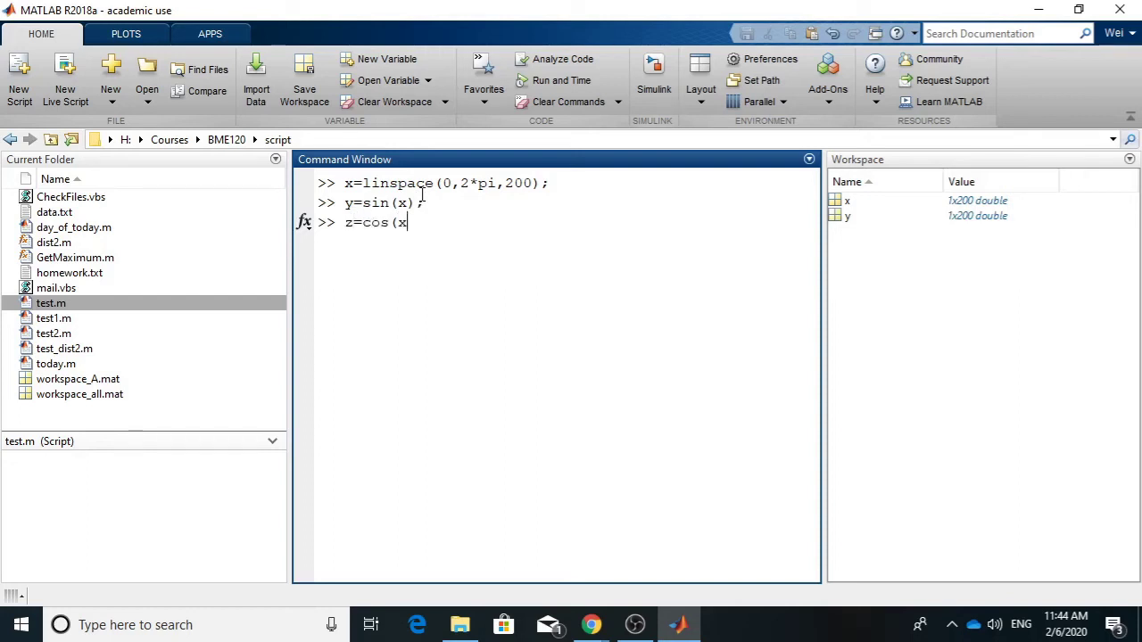
text();)
key(Return)
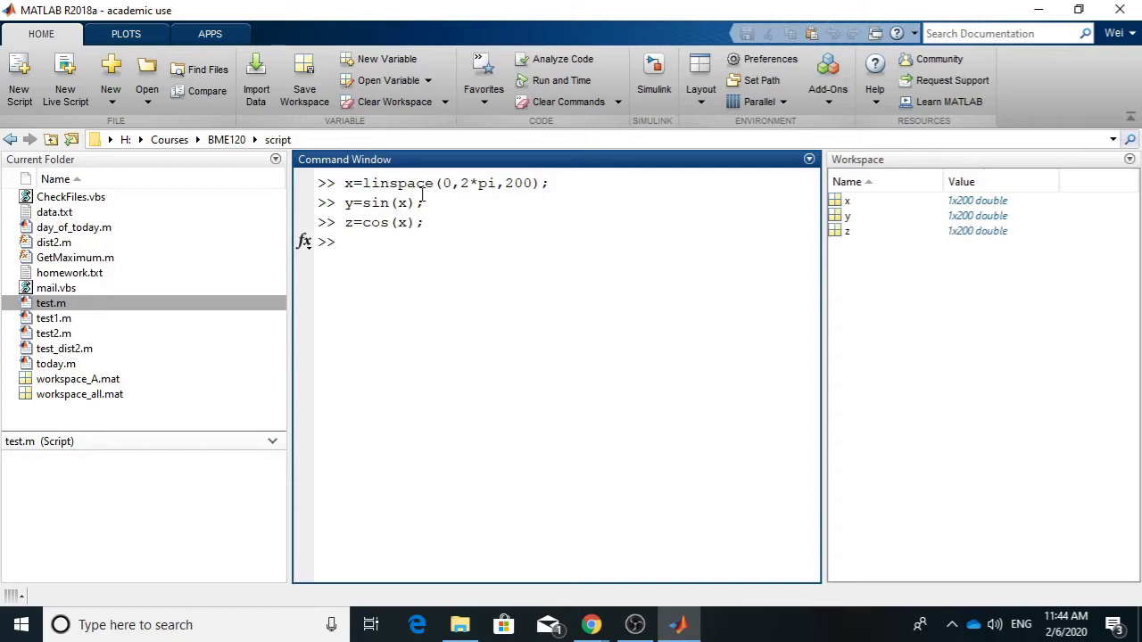
- Plot both curves with plot(x,y,x,z) and place Figure 1 beside the restored MATLAB window
text(plot)
text((x,y)
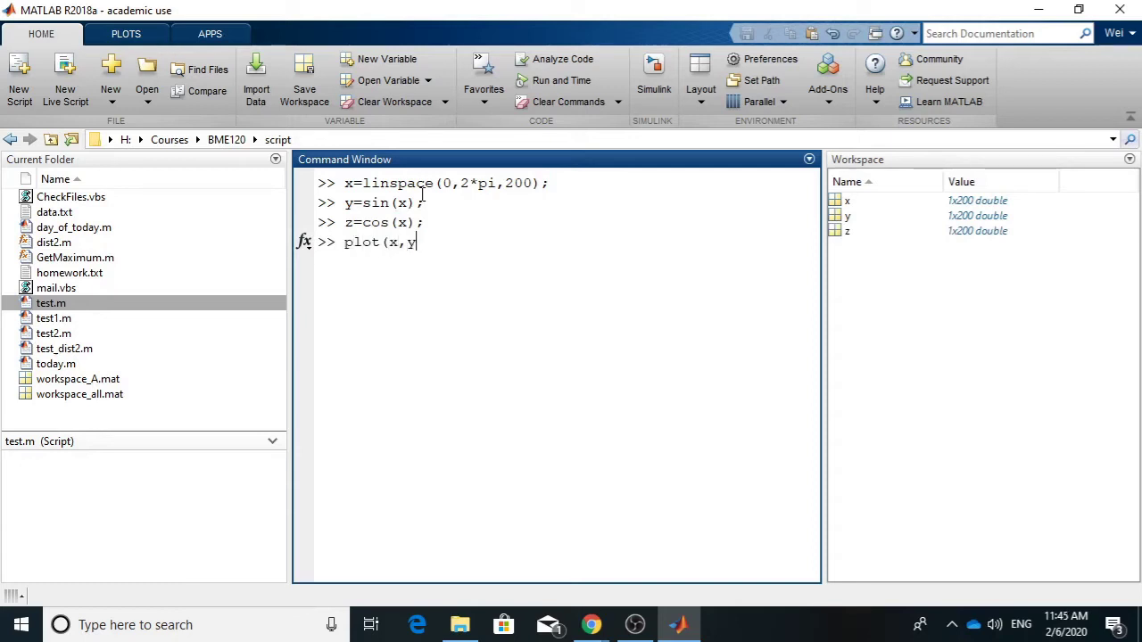
text(,x,)
text(z)
text())
text(;)
key(Return)
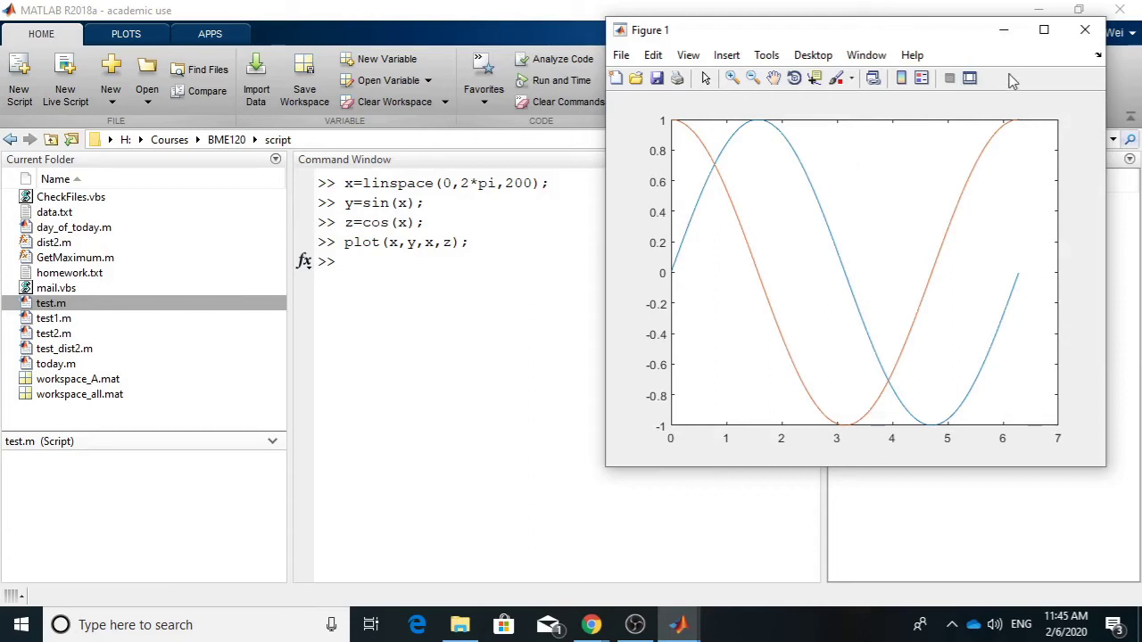
click(1079, 9)
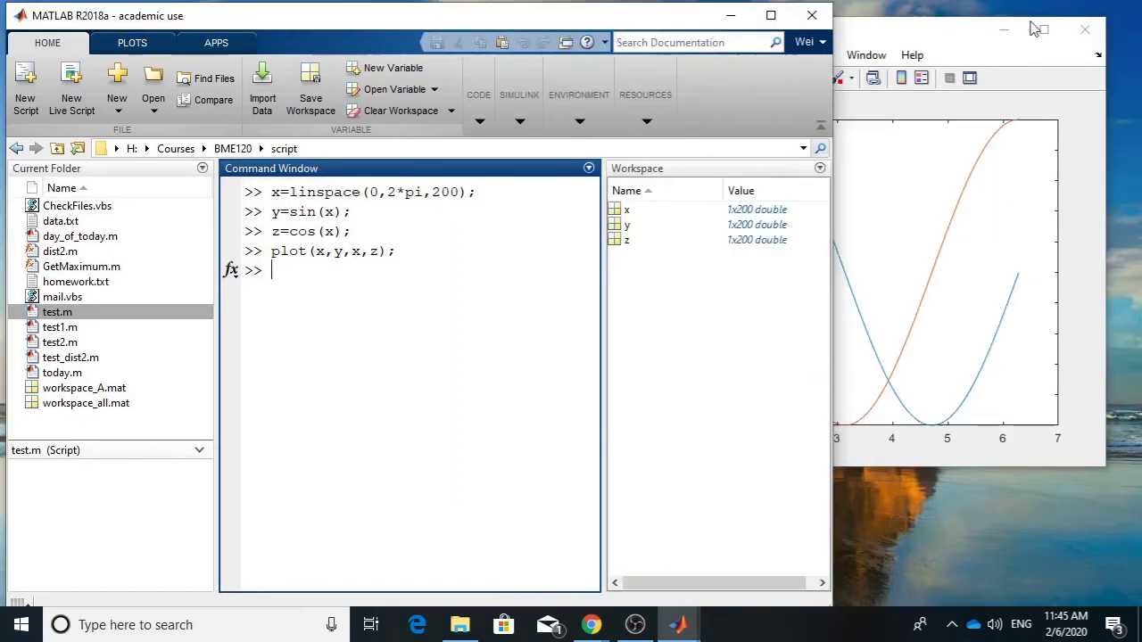
mouse_move(907, 37)
mouse_down()
mouse_move(948, 30)
mouse_move(936, 20)
mouse_up()
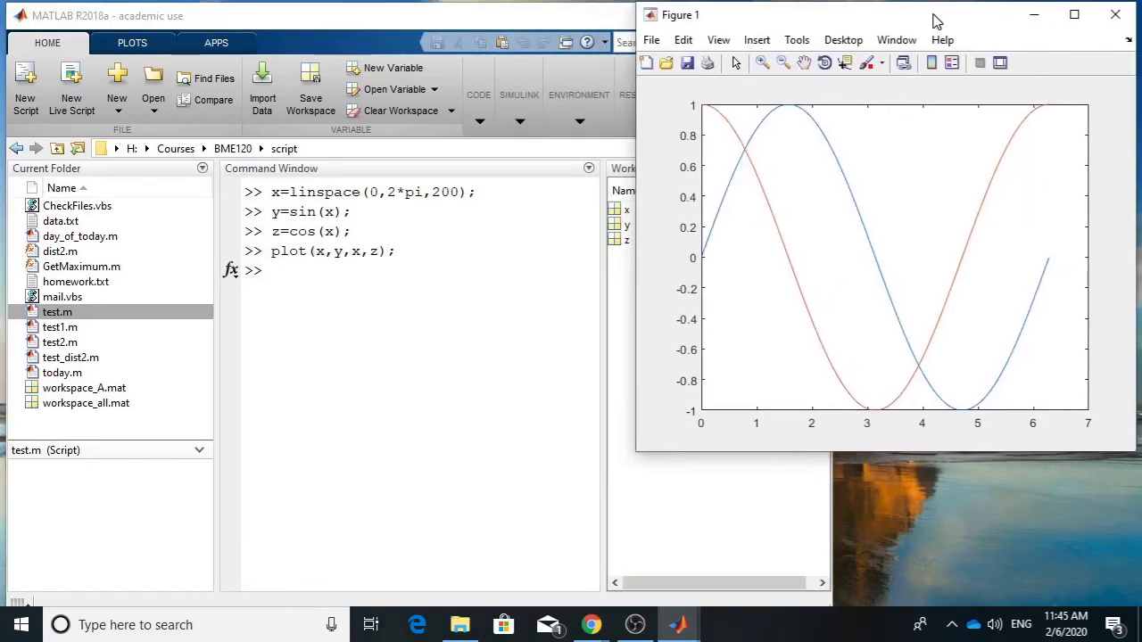
click(339, 272)
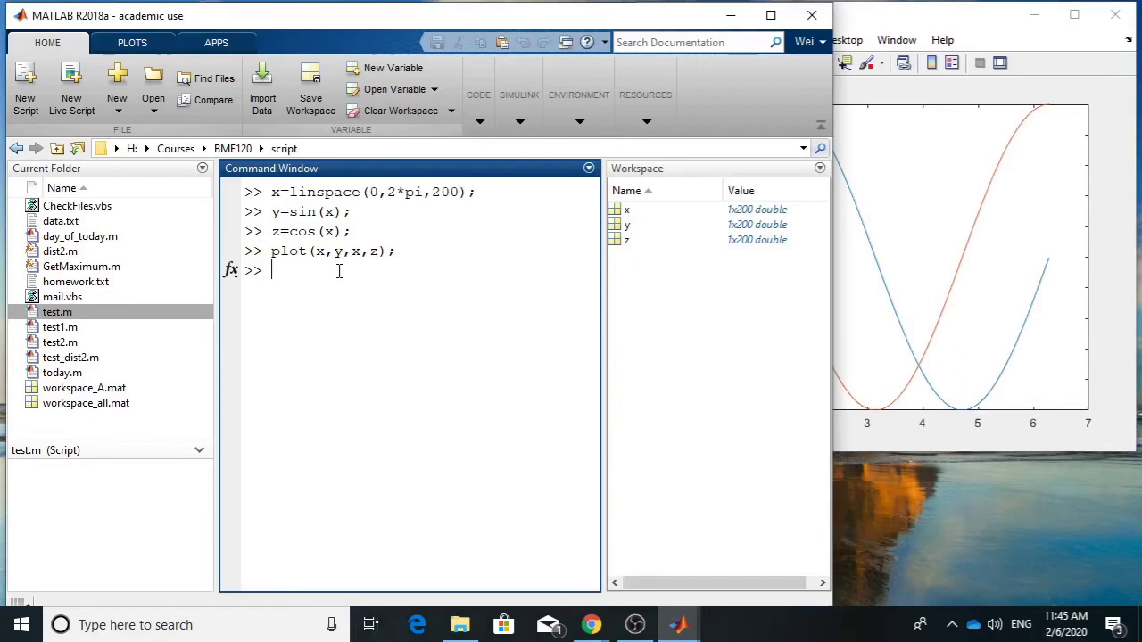
- Title the figure 'sin(x) & cos(x)'
text(title(')
text(s)
text(in(x) )
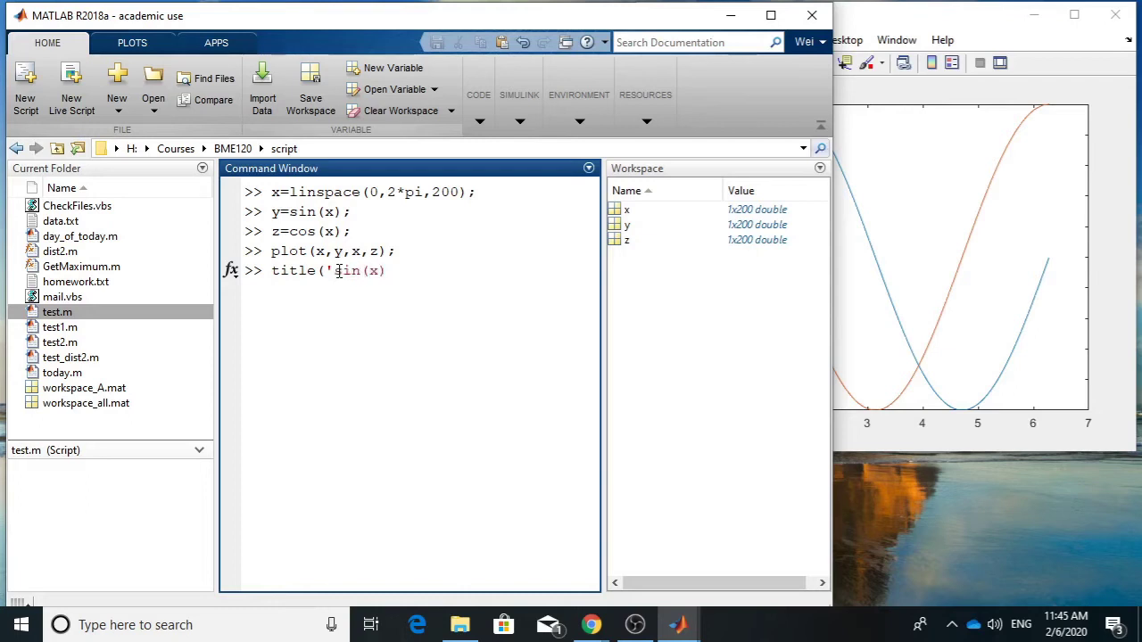
text(& )
text(cos(x)
text()')
text();)
key(Return)
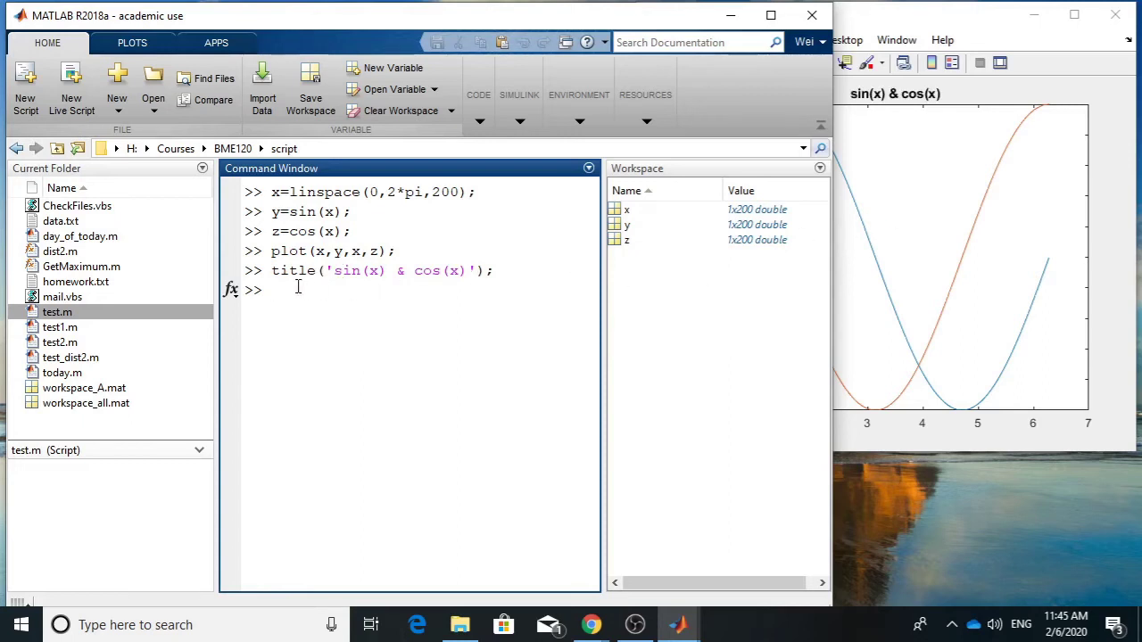
- Label the x axis 'x' and the y axis 'y', checking each in Figure 1
text(x)
text(l)
text(abel()
text('x)
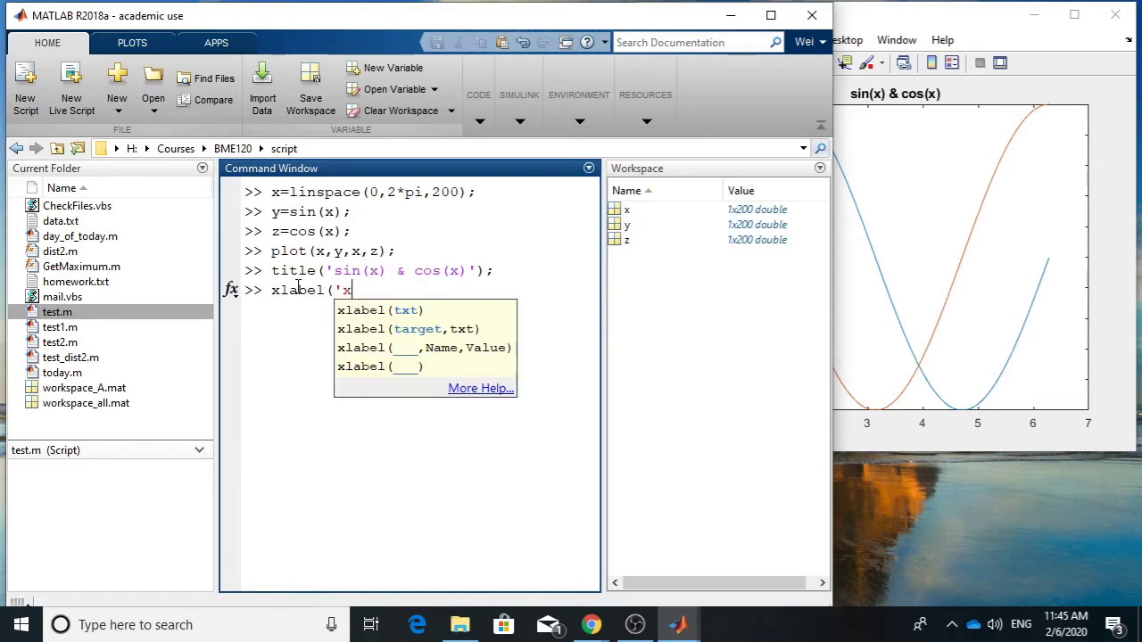
text(');)
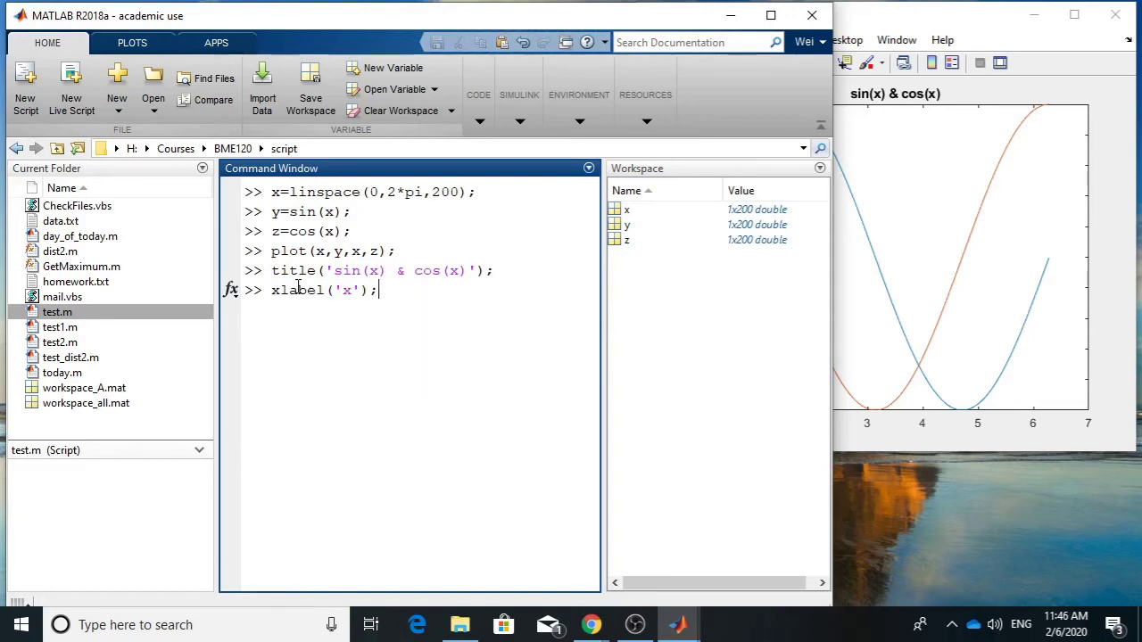
key(Return)
click(959, 196)
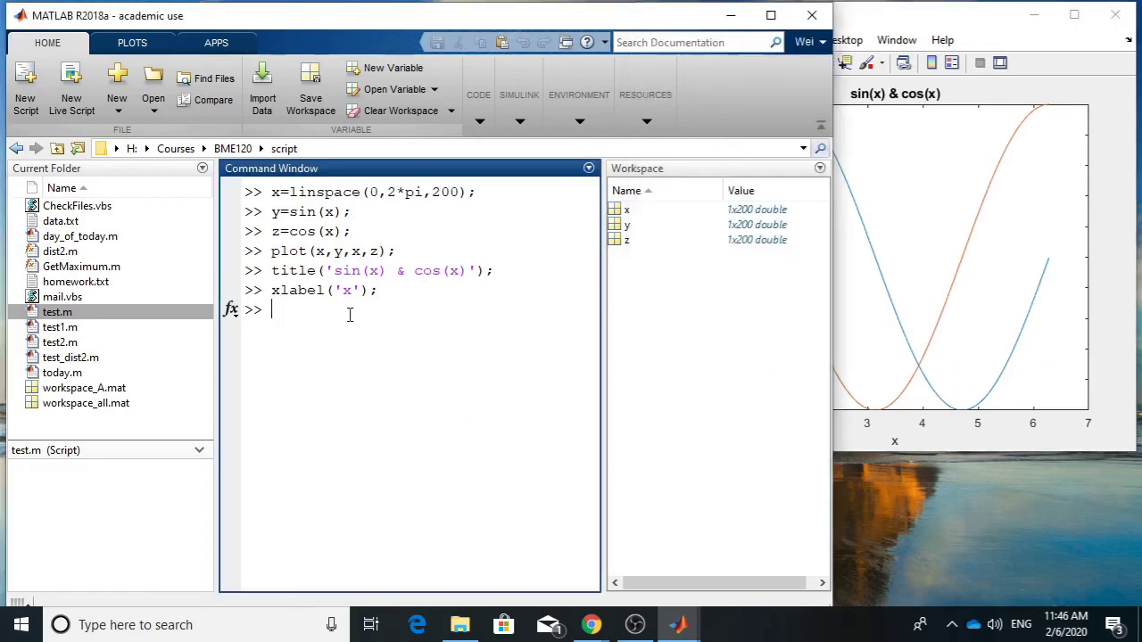
click(349, 313)
text(yla)
text(bel()
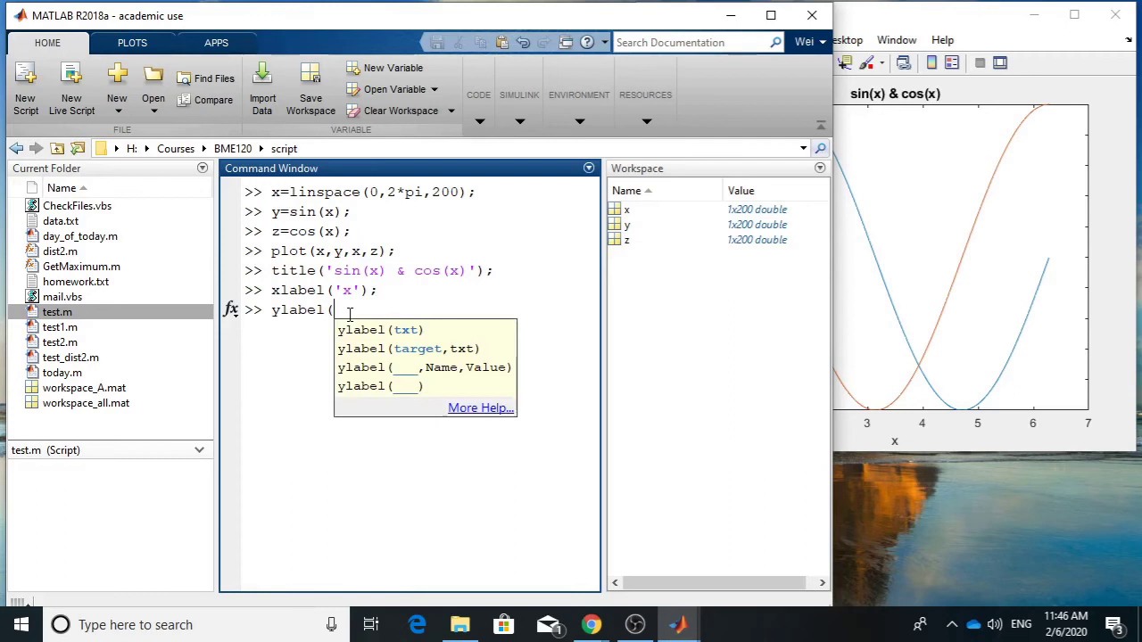
text('y')
text())
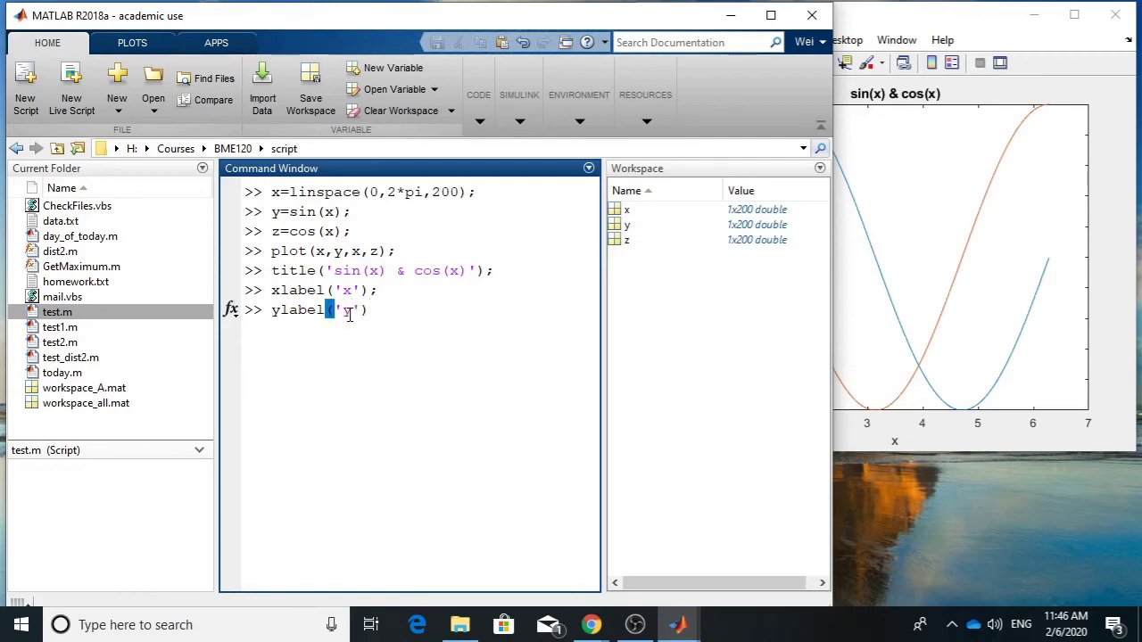
text(;)
key(Return)
click(1016, 16)
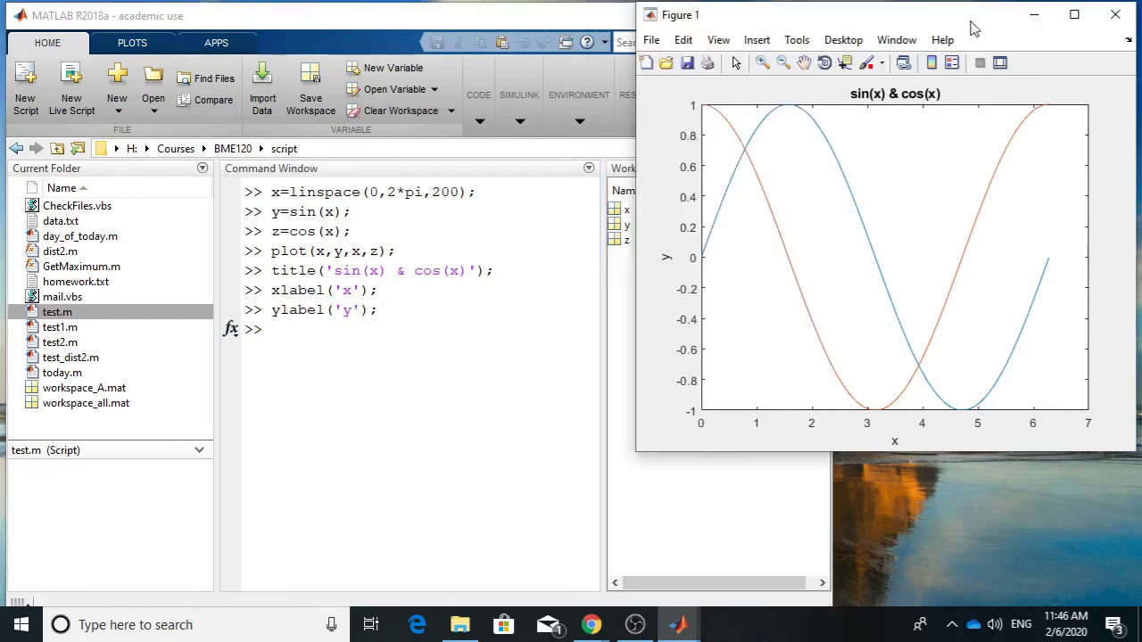
click(348, 337)
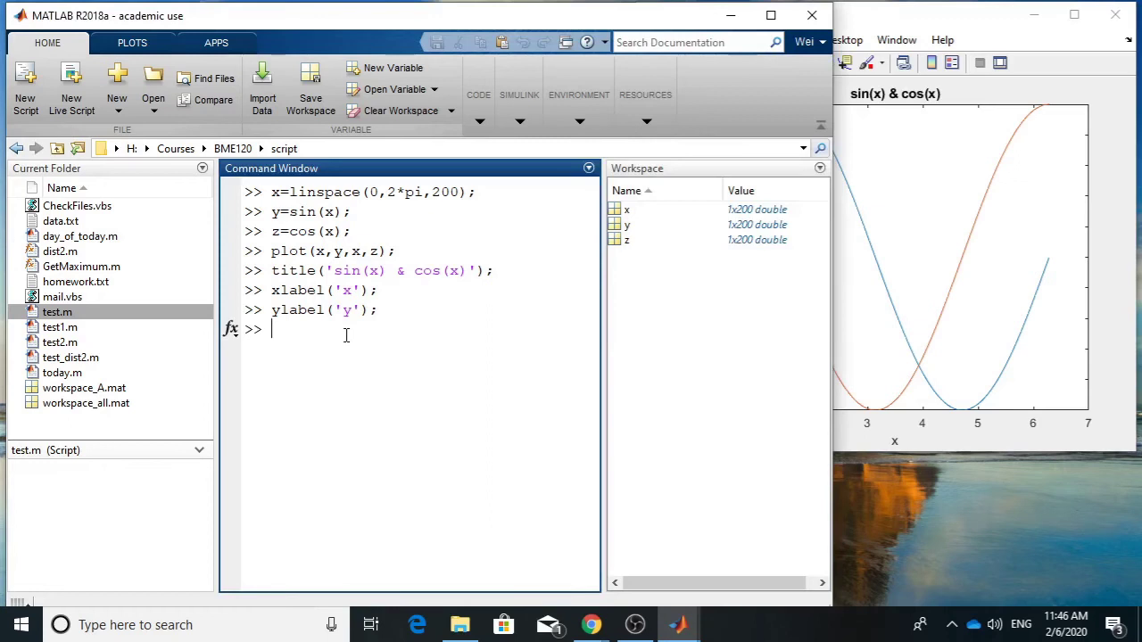
- Add a north-east legend labelling the curves 'sin' and 'cos', then view the figure
text(leng)
text(en)
key(BackSpace)
key(BackSpace)
key(BackSpace)
key(BackSpace)
text(gend)
text(()
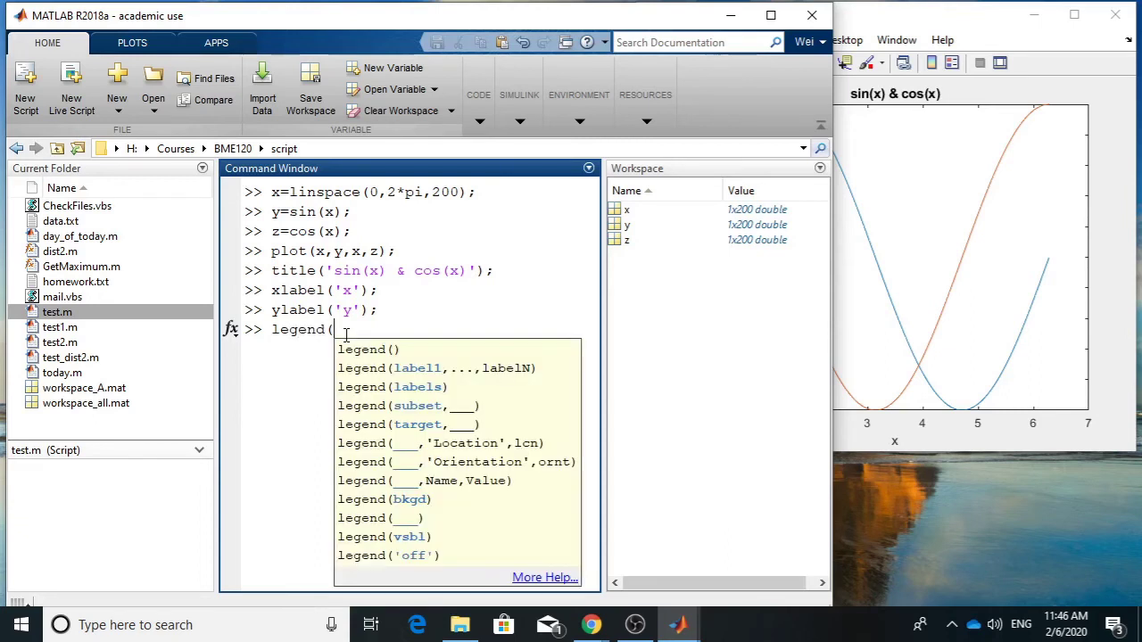
text(')
text(s)
text(in')
text(,')
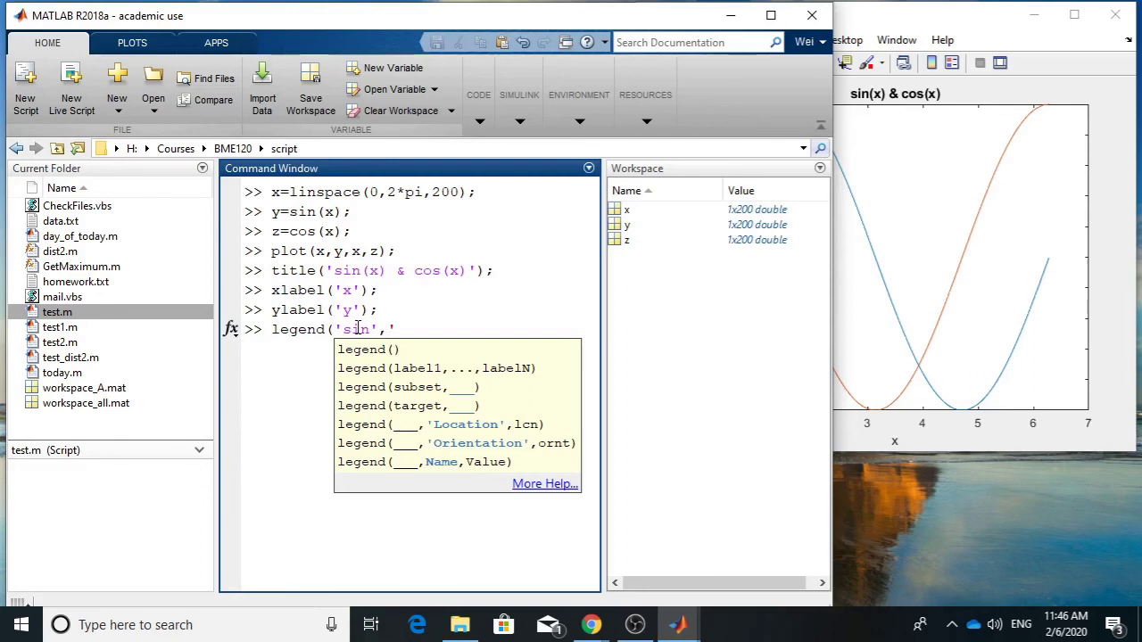
text(cos')
text(,)
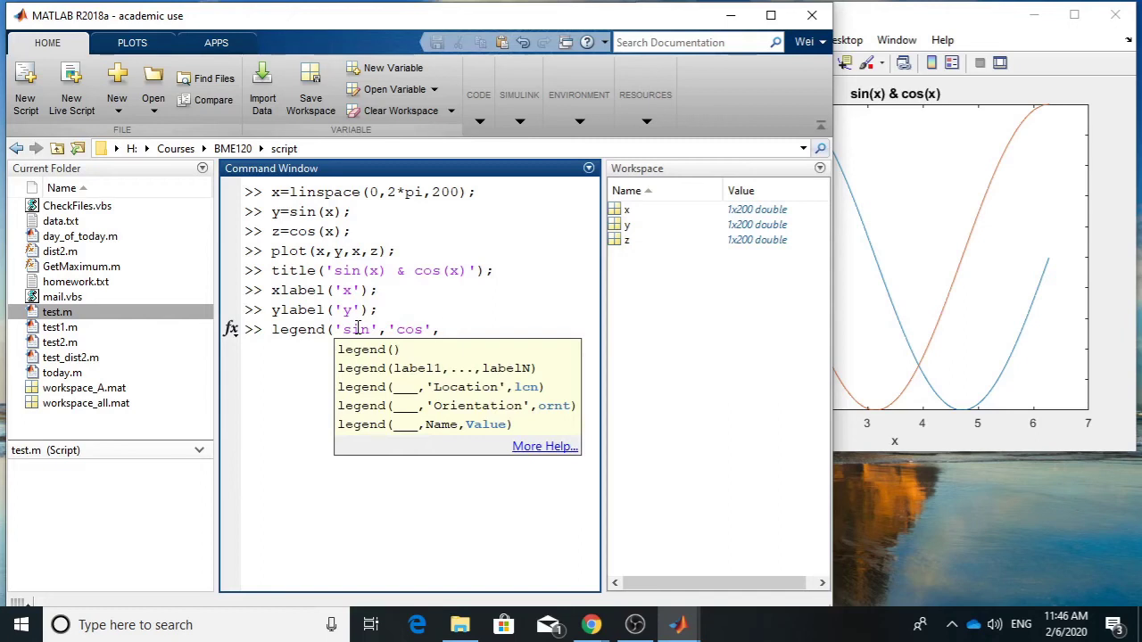
text(L)
text(actio)
key(BackSpace)
key(BackSpace)
key(BackSpace)
key(BackSpace)
key(BackSpace)
text(oca)
text(tion')
text(,')
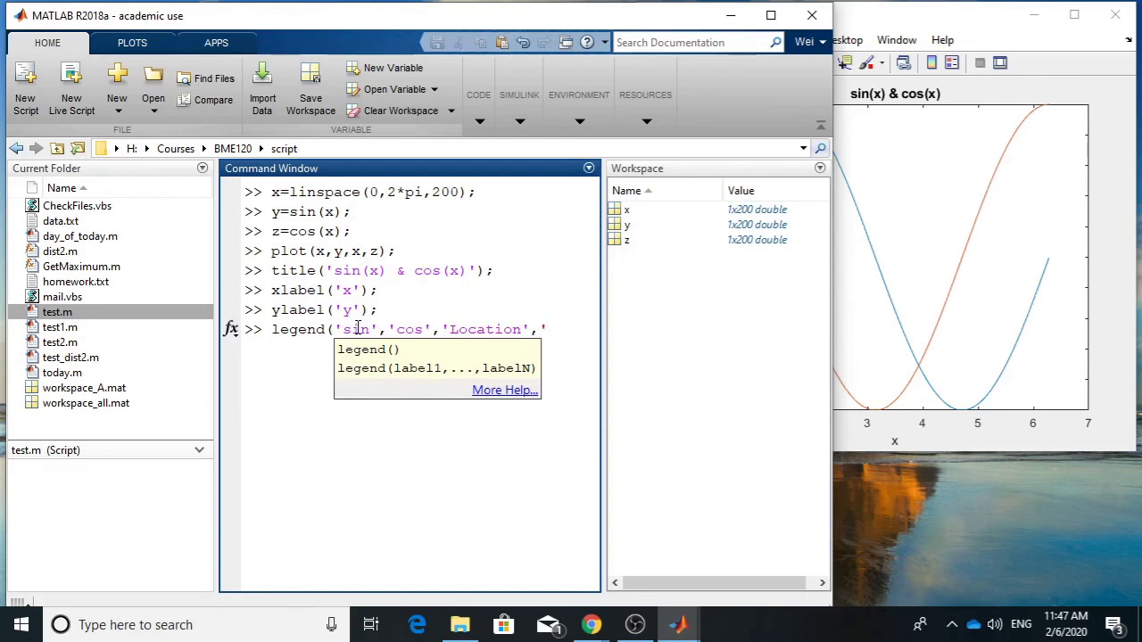
text(NE)
text(')
text())
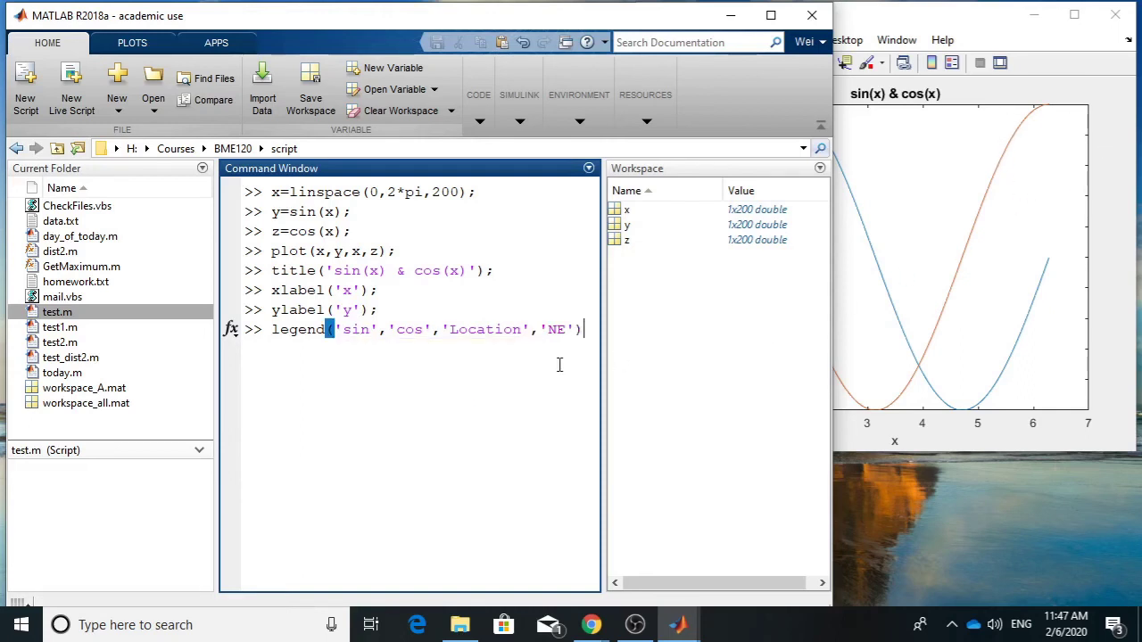
key(Return)
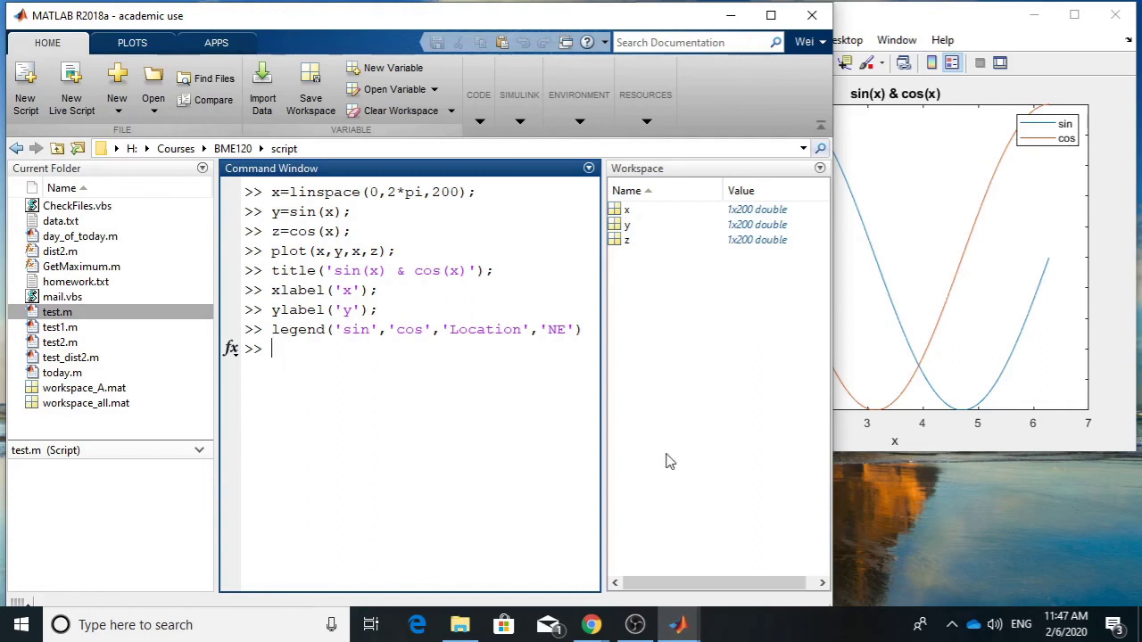
click(1037, 52)
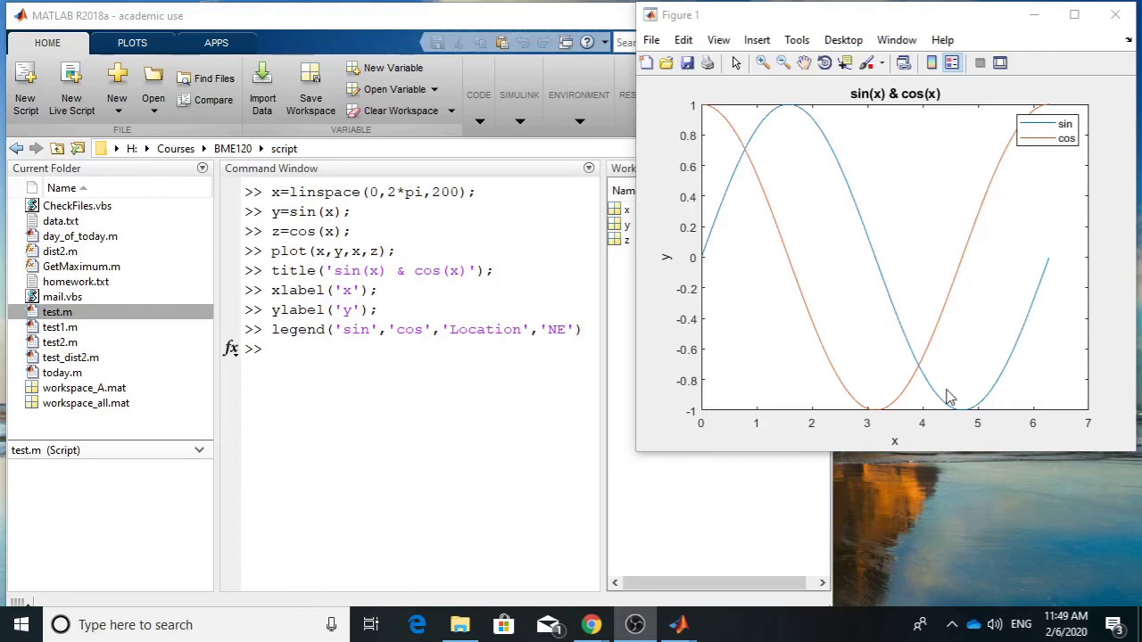
- Run axis([0, pi, -1, 1]) so x spans 0–π and y spans −1 to 1
click(401, 364)
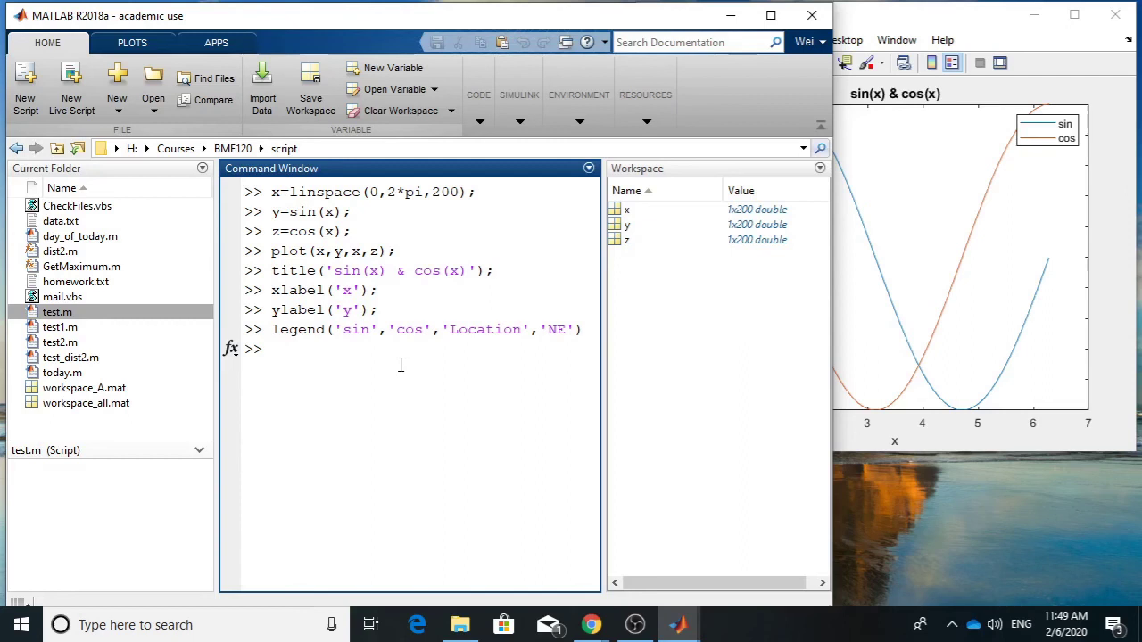
text(axi)
text(s)
text(()
click(977, 26)
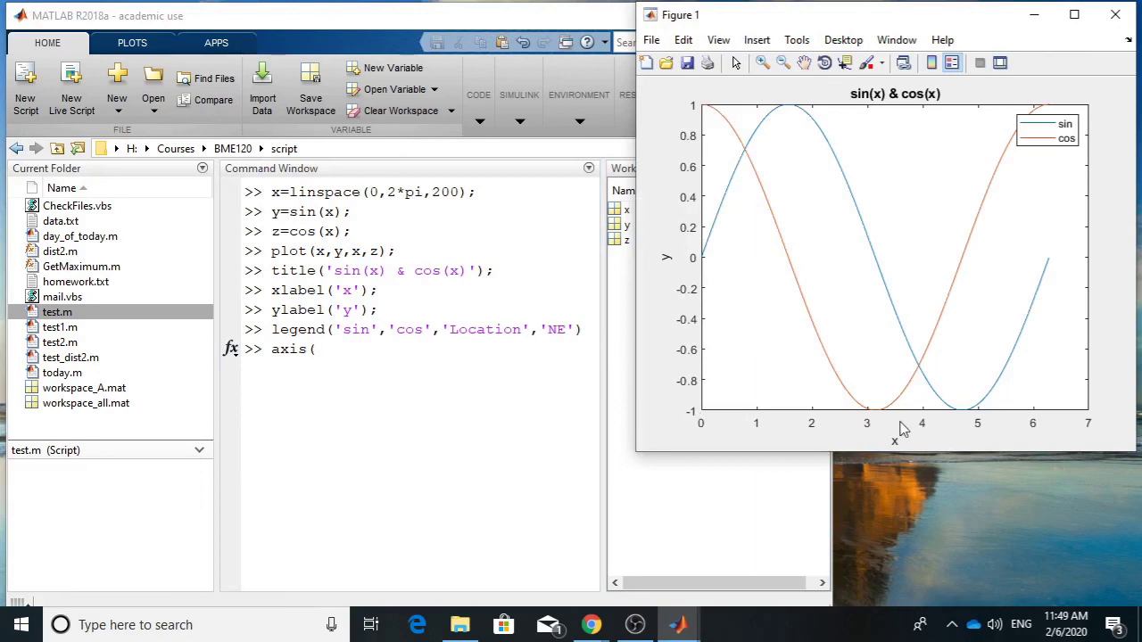
click(339, 350)
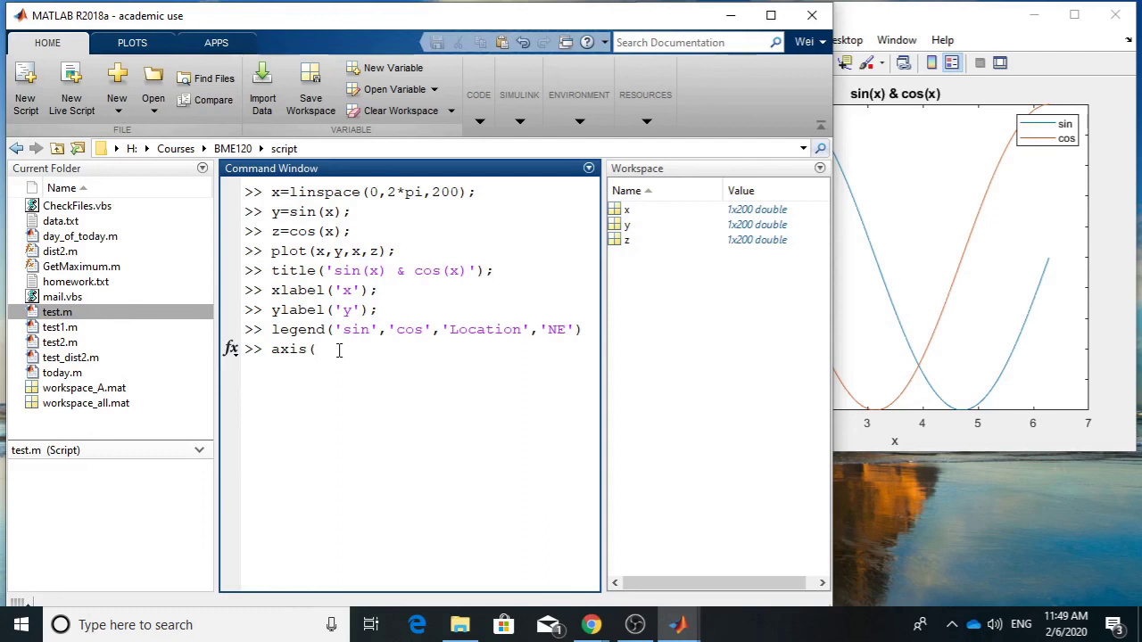
text([)
text(0,)
text( pi)
text(, )
text(-)
text(1,)
text( 1)
text(])
text())
key(Return)
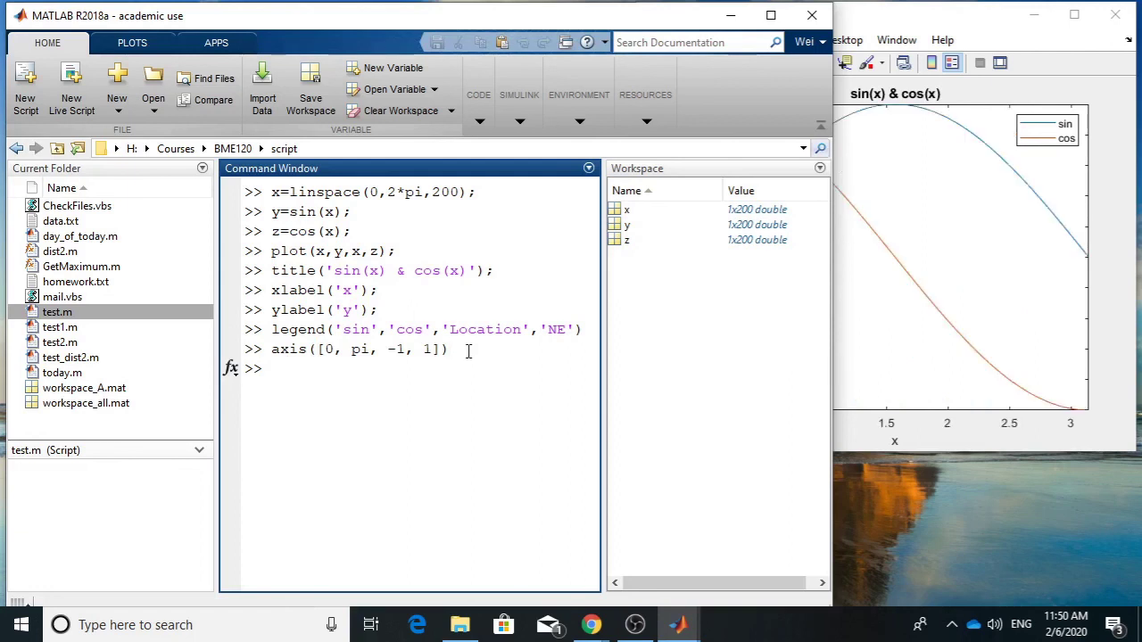
click(981, 25)
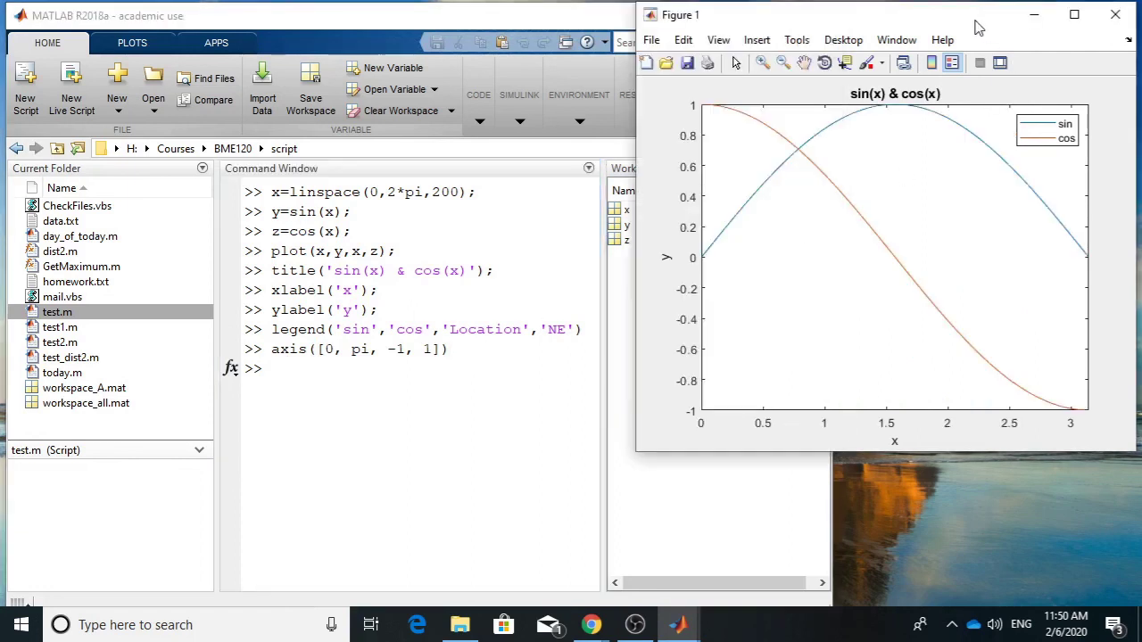